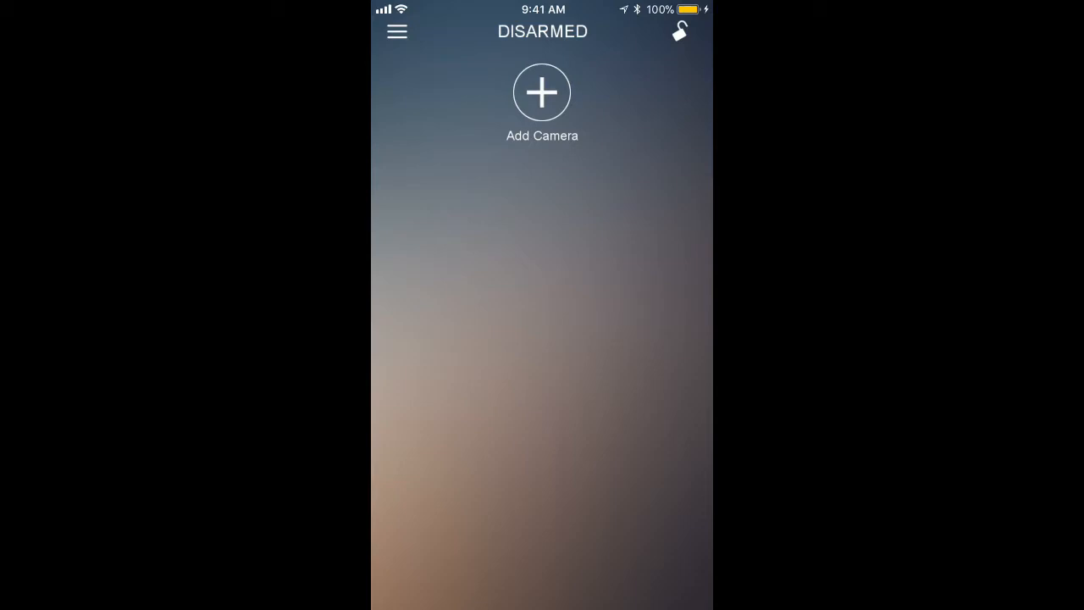
- Start adding a camera, choose its type and Config Camera Wifi By QR Code, proceeding to QR generation
left_click(542, 93)
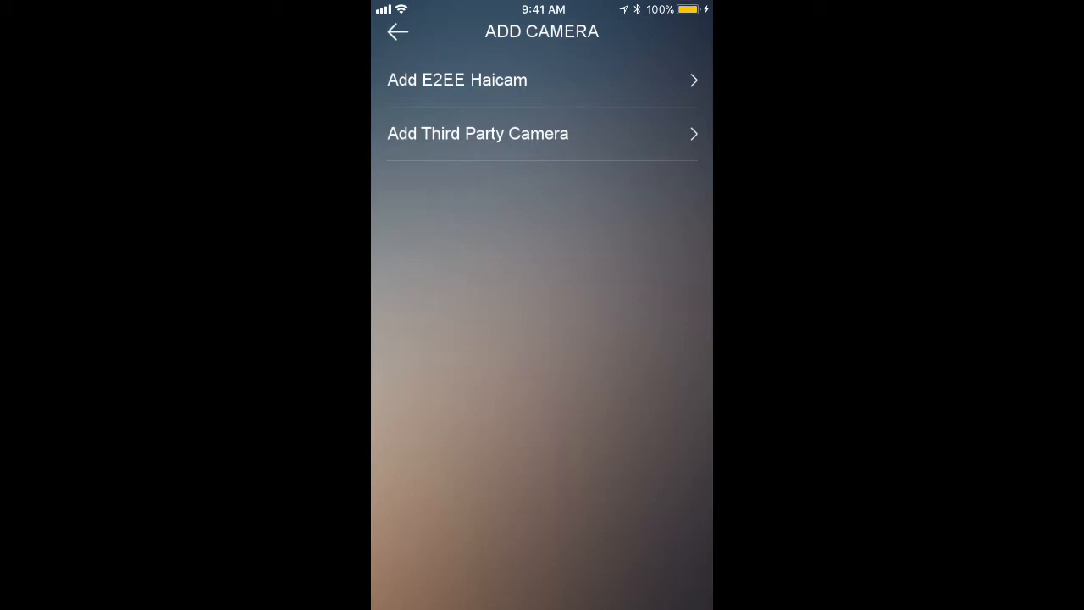
left_click(542, 79)
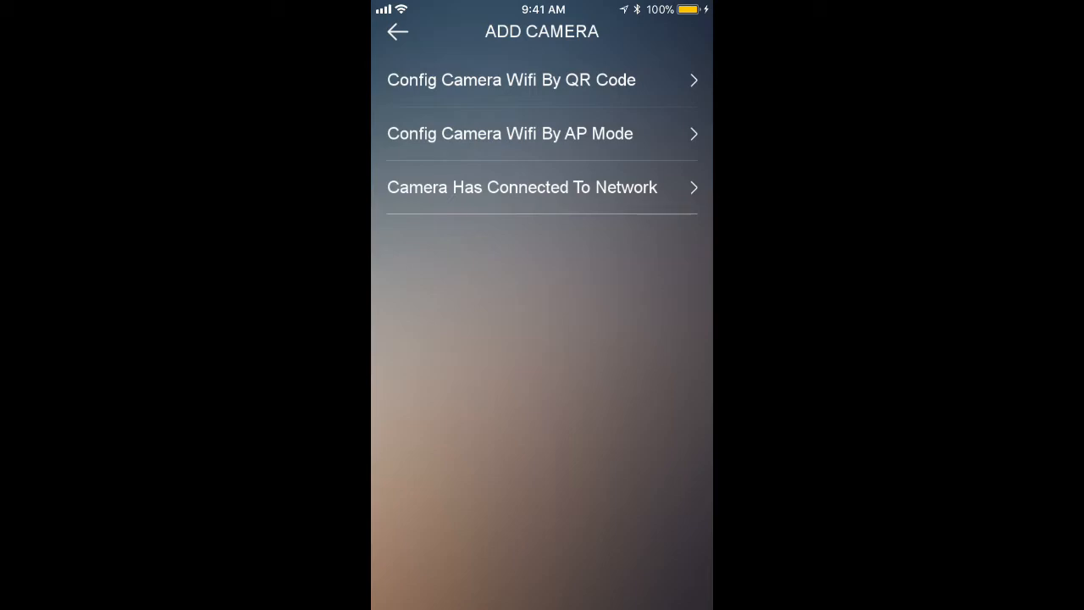
left_click(542, 79)
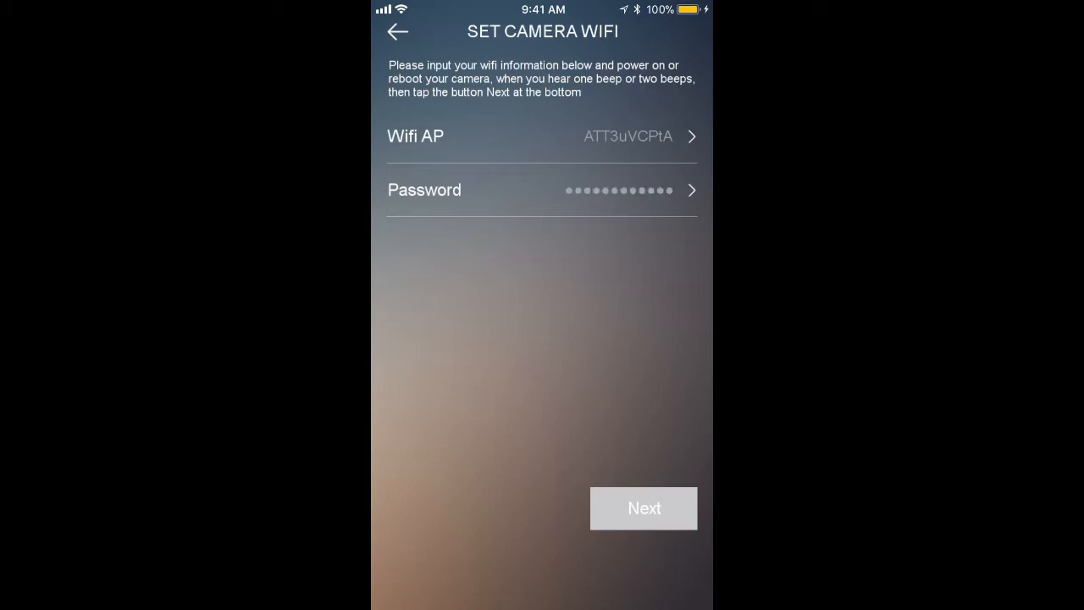
left_click(644, 508)
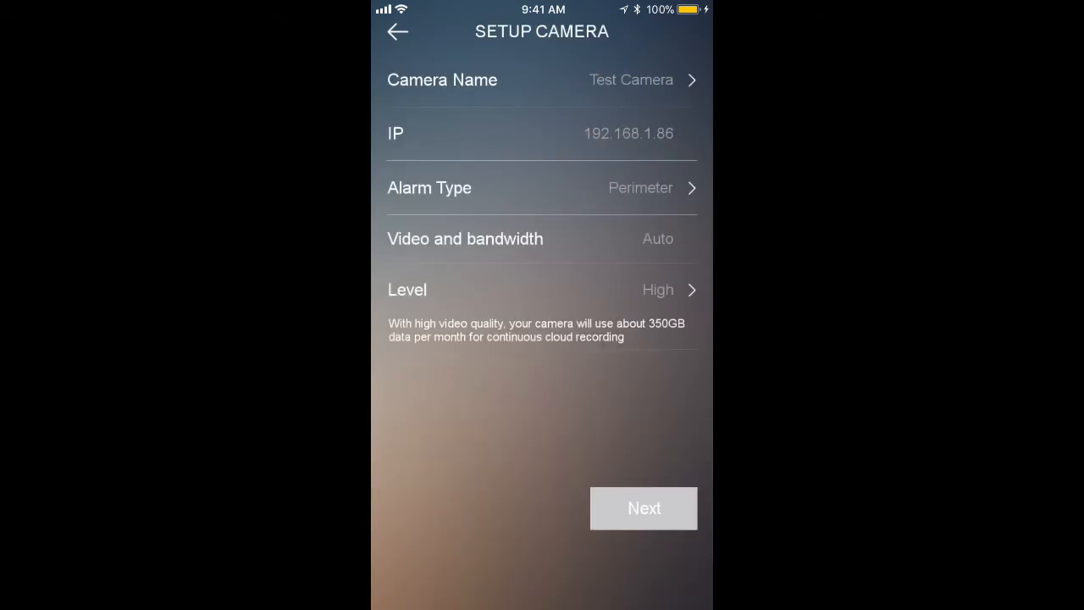
- Open the alarm type choices on Test Camera's setup screen (192.168.1.86, Perimeter, High)
left_click(541, 187)
left_click(476, 304)
left_click(542, 187)
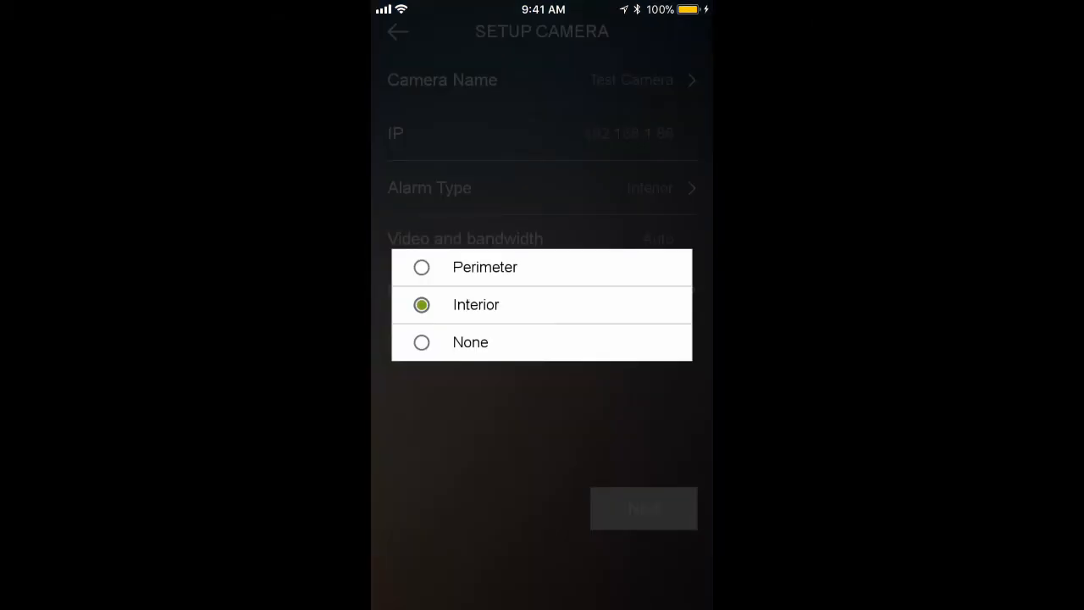
left_click(469, 342)
left_click(542, 187)
left_click(470, 266)
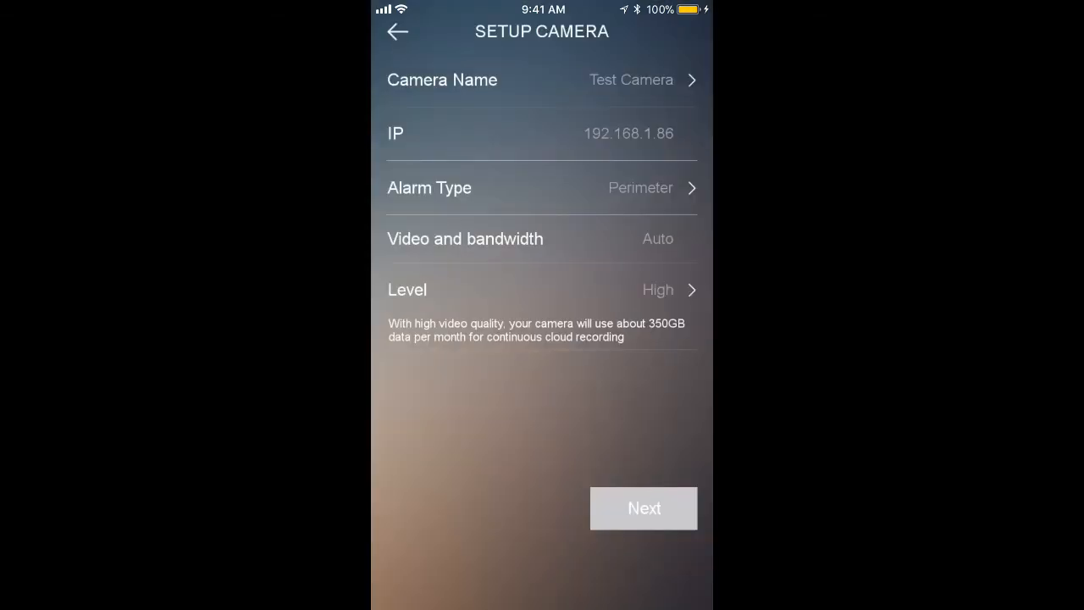
left_click(541, 289)
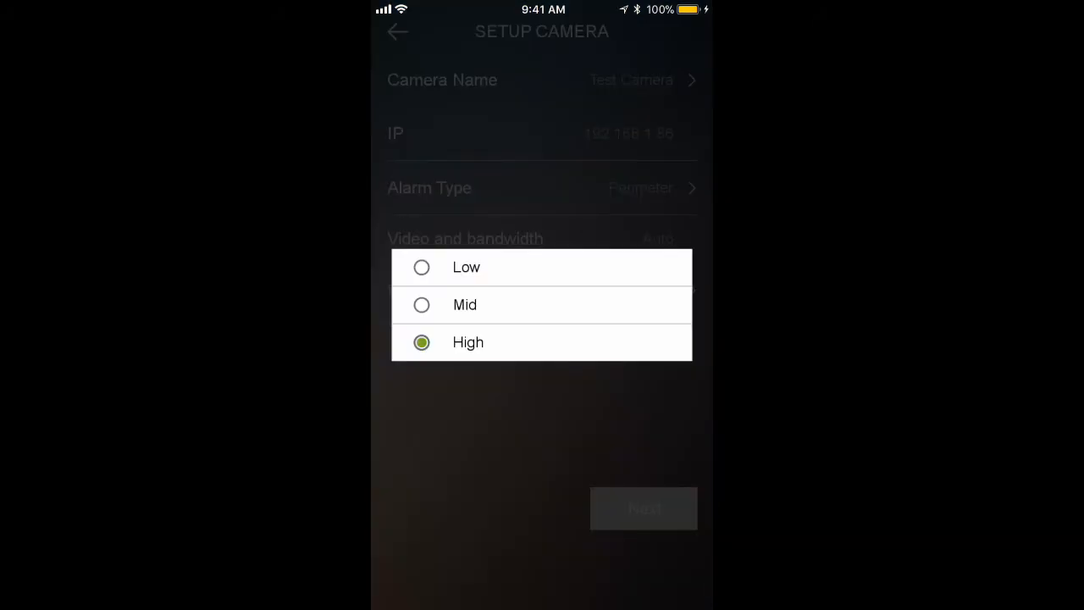
left_click(470, 266)
left_click(542, 289)
left_click(465, 304)
left_click(542, 290)
left_click(468, 342)
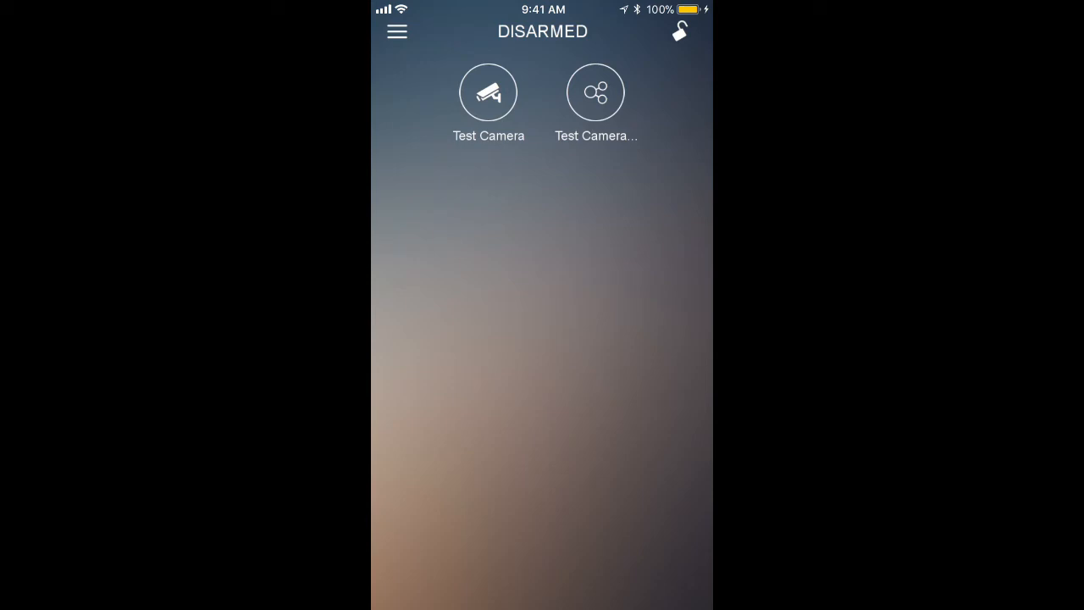
- Open Test Camera's live view from its home-screen icon
left_click(487, 92)
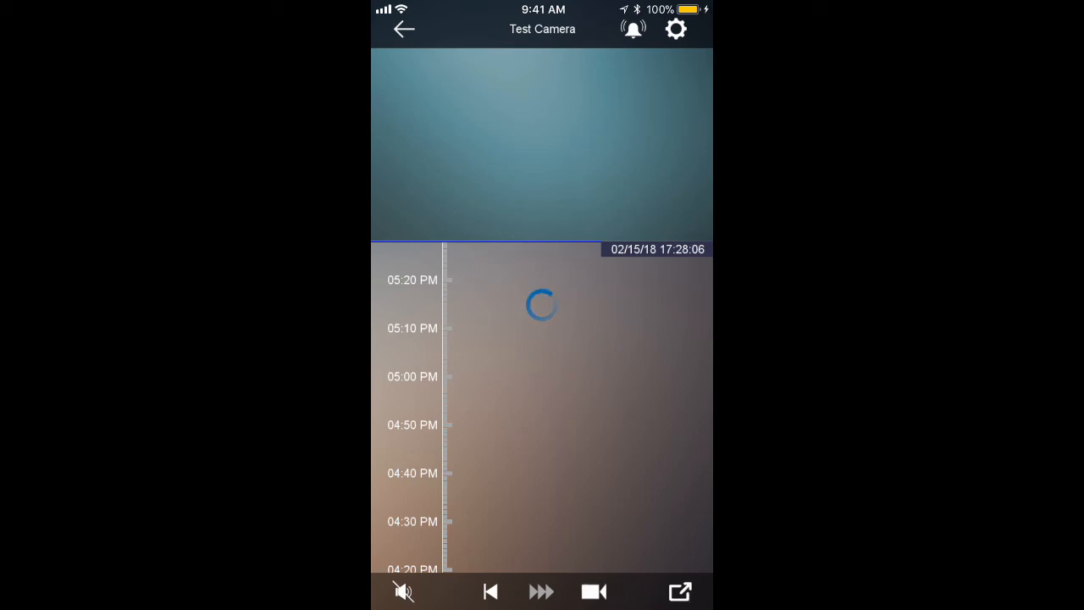